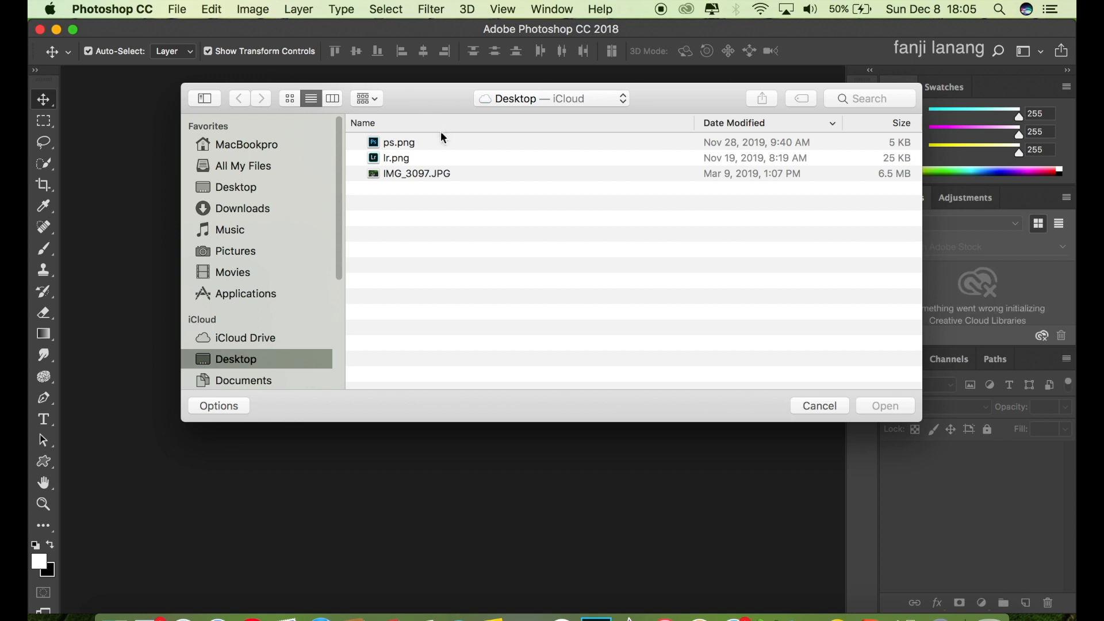
Open the photo IMG_3097.JPG and duplicate its Background layer.
click(435, 175)
click(871, 408)
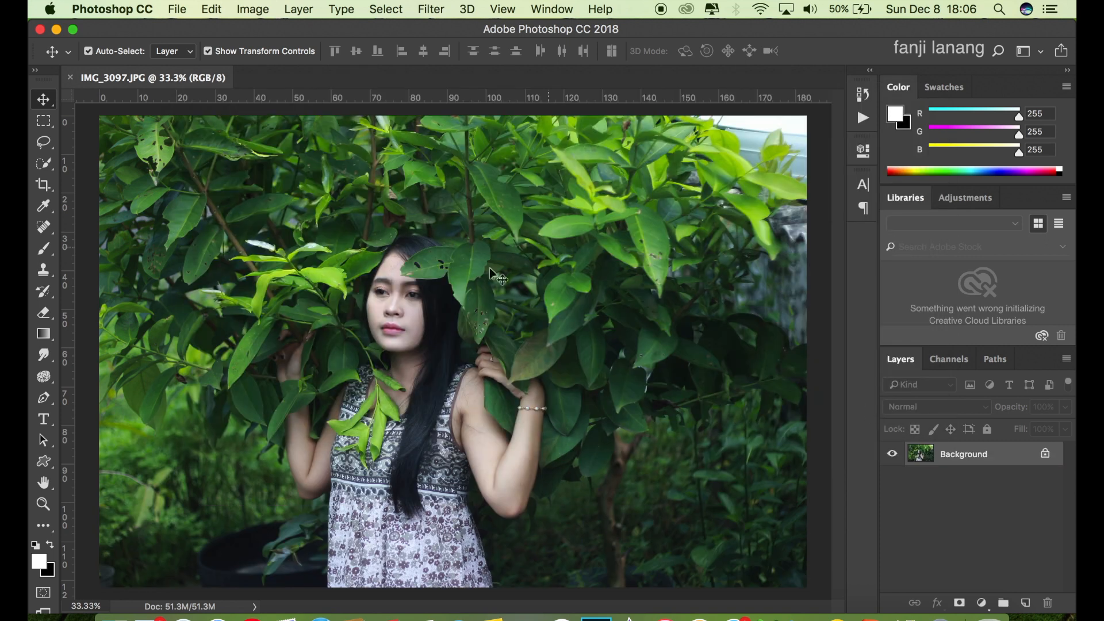
drag(992, 459, 1026, 603)
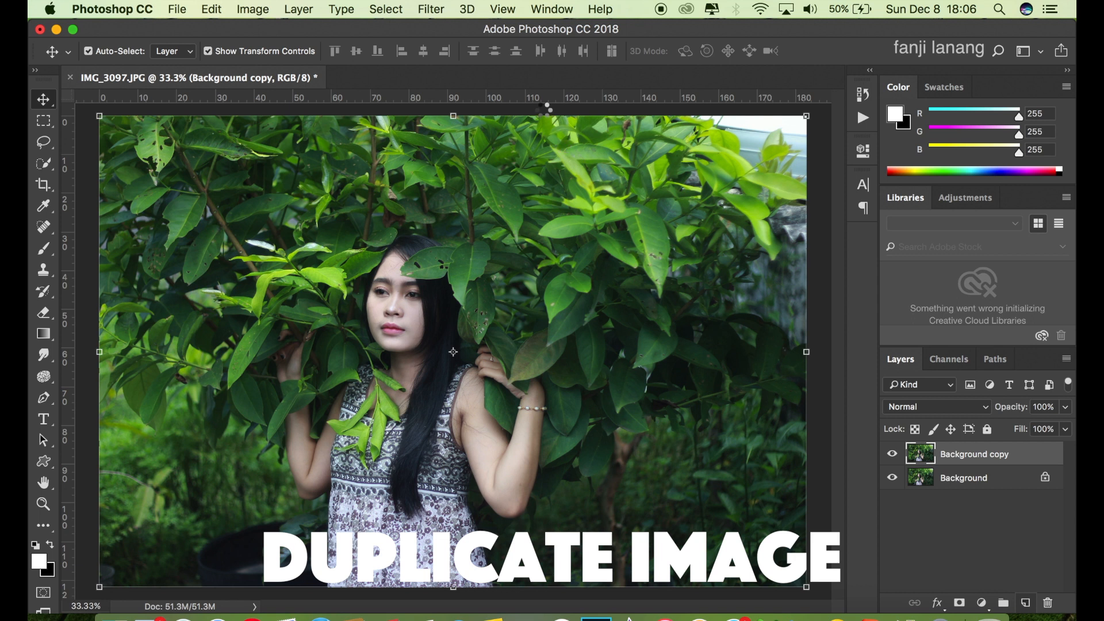
Start the Camera Raw filter on the layer copy and set Tint +5, Highlights -15, Blacks -10 and Clarity +10.
click(431, 9)
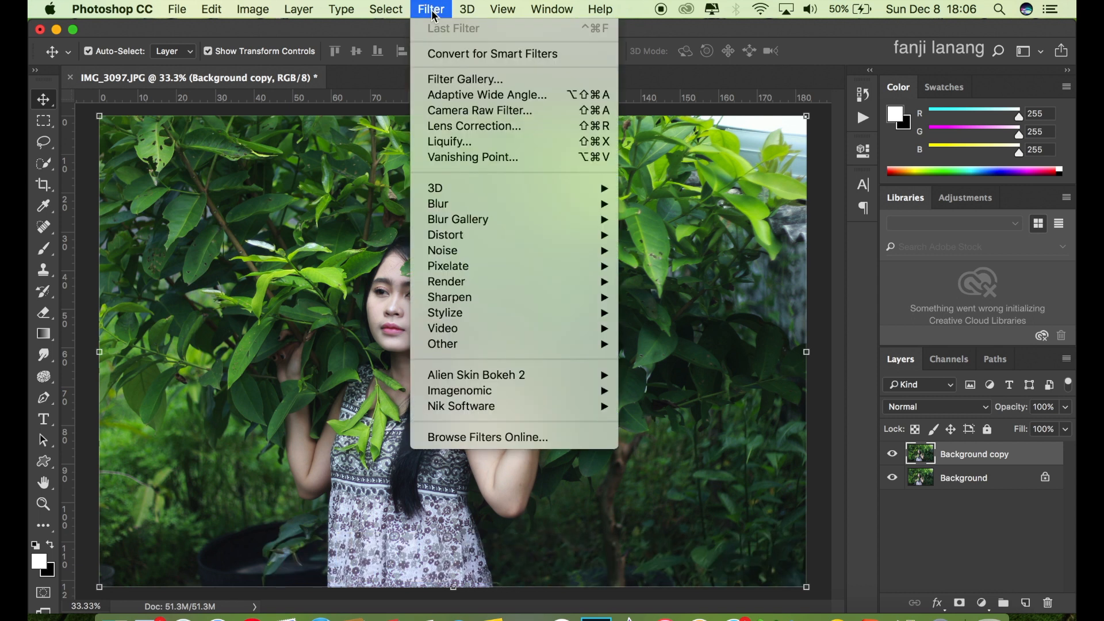
click(475, 110)
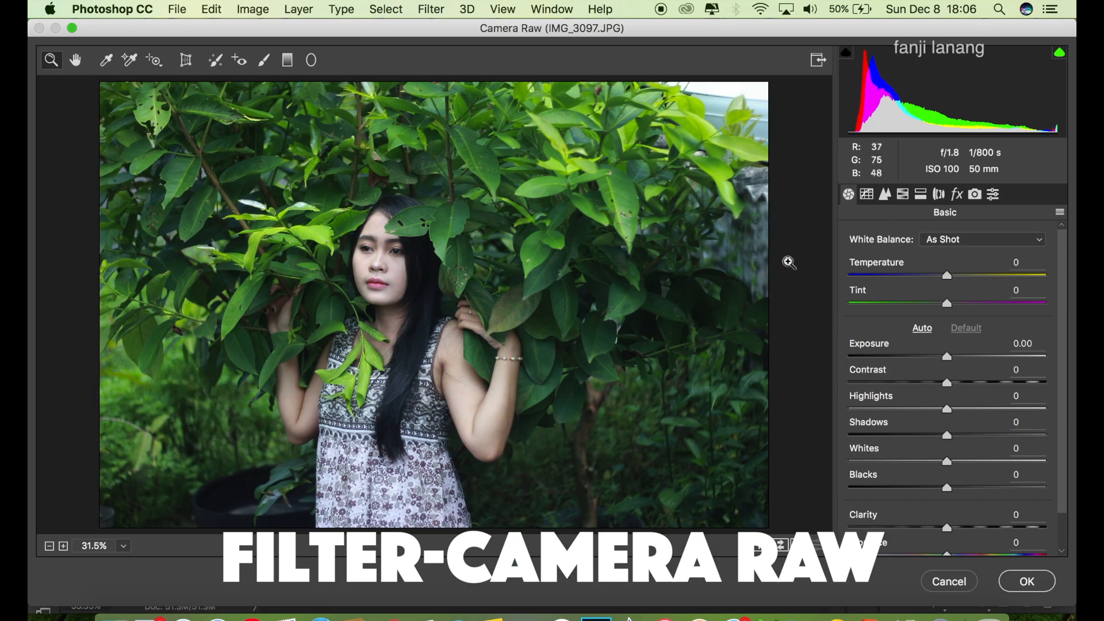
drag(948, 309, 953, 309)
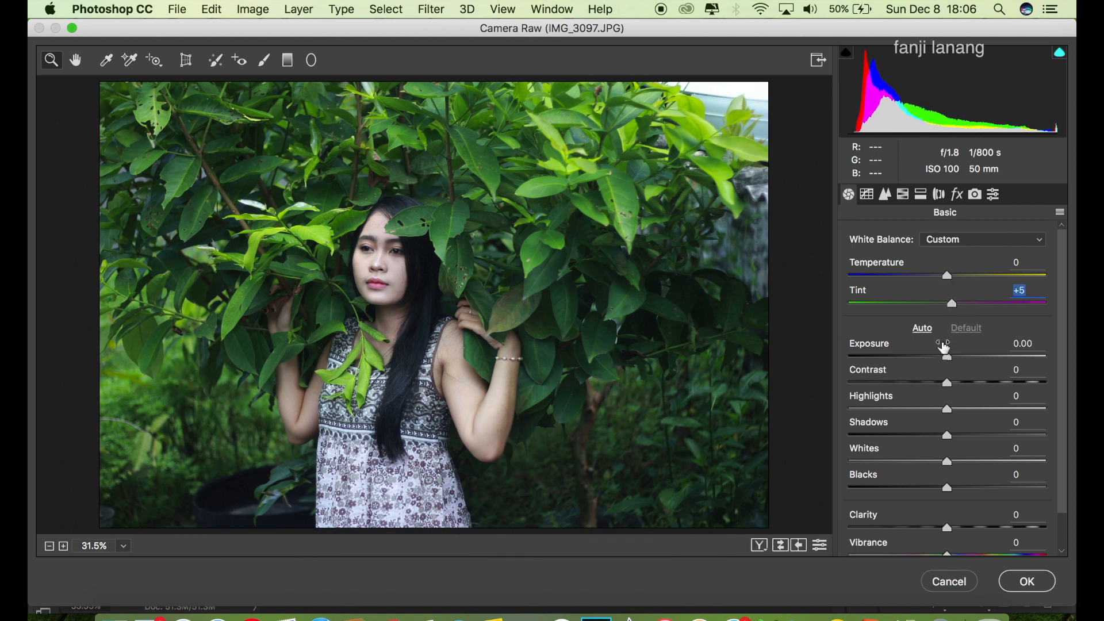
drag(935, 413, 936, 420)
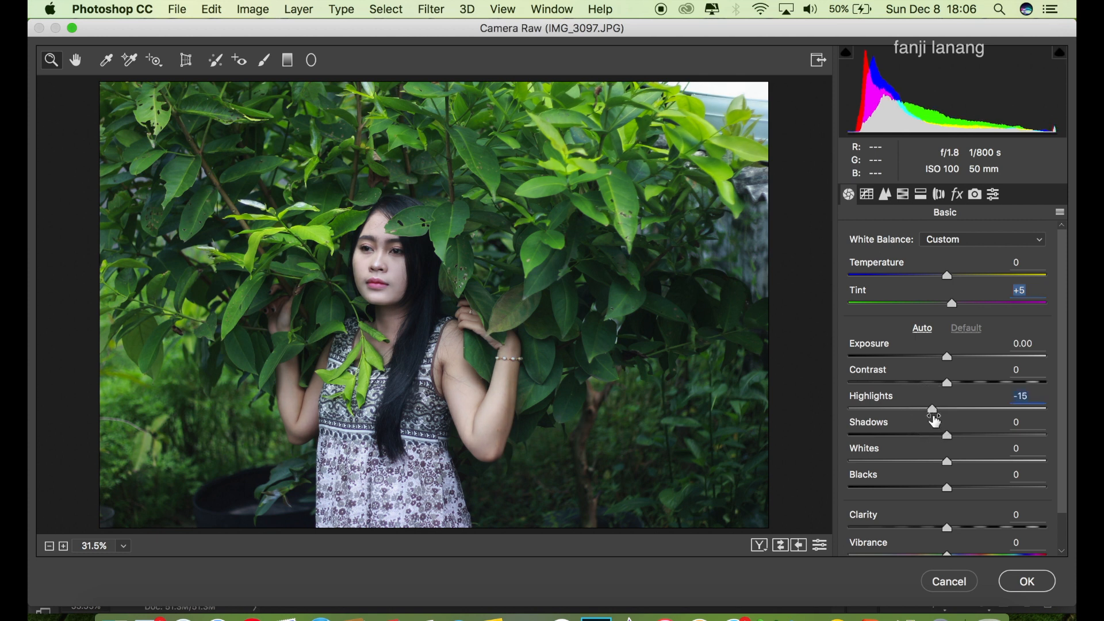
drag(947, 490, 941, 506)
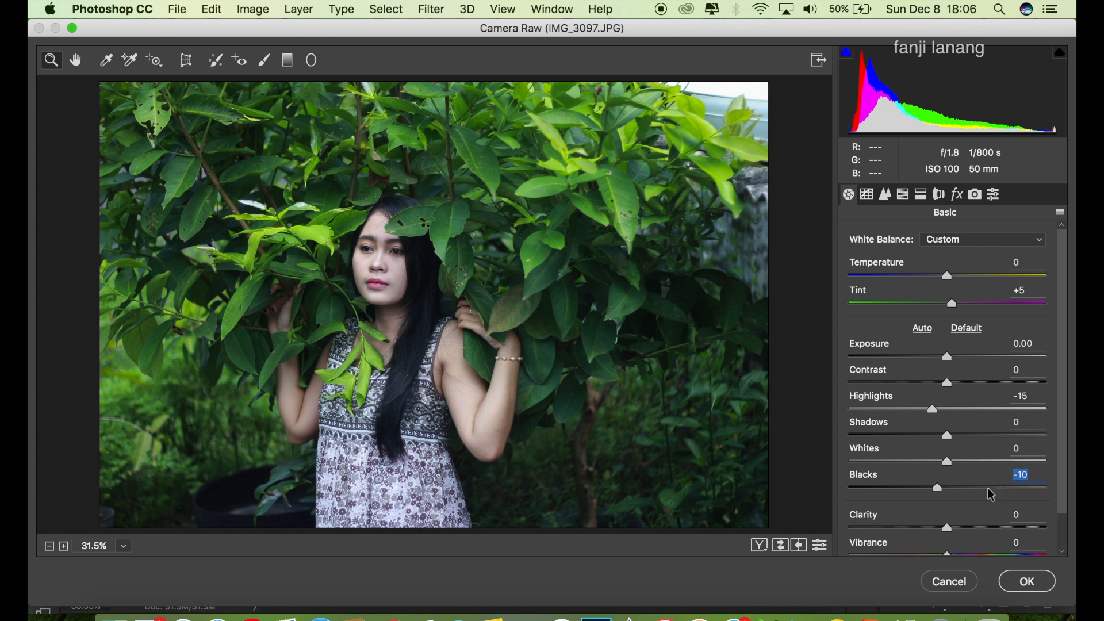
drag(956, 529, 958, 528)
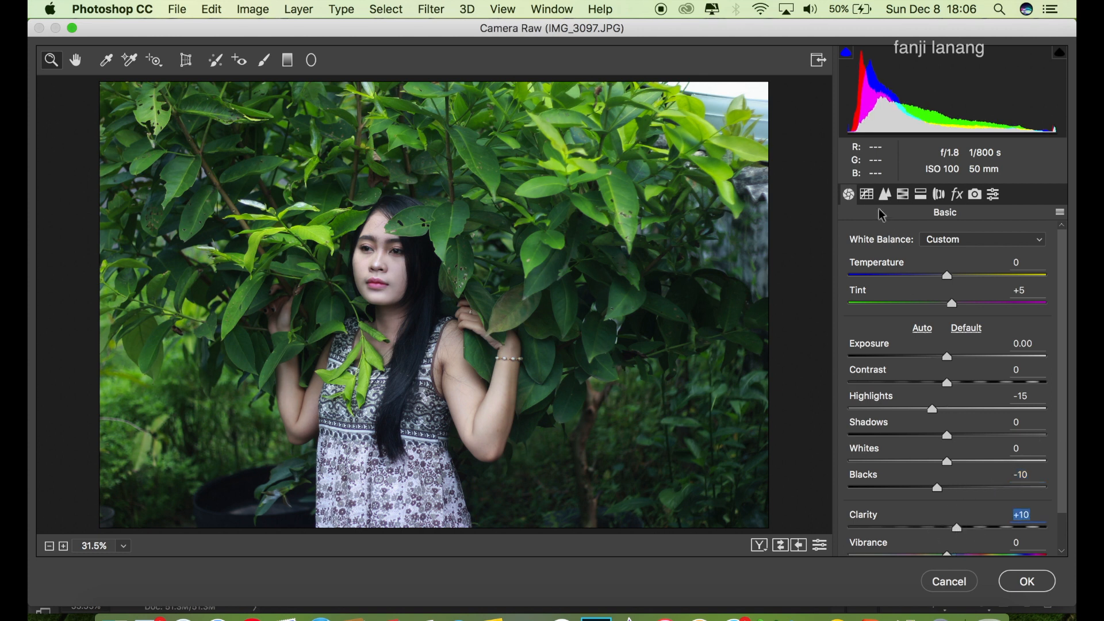
Shape the RGB point tone curve with points at input/output 32/32, 129/126 and 65/62, lifting the black end.
click(868, 195)
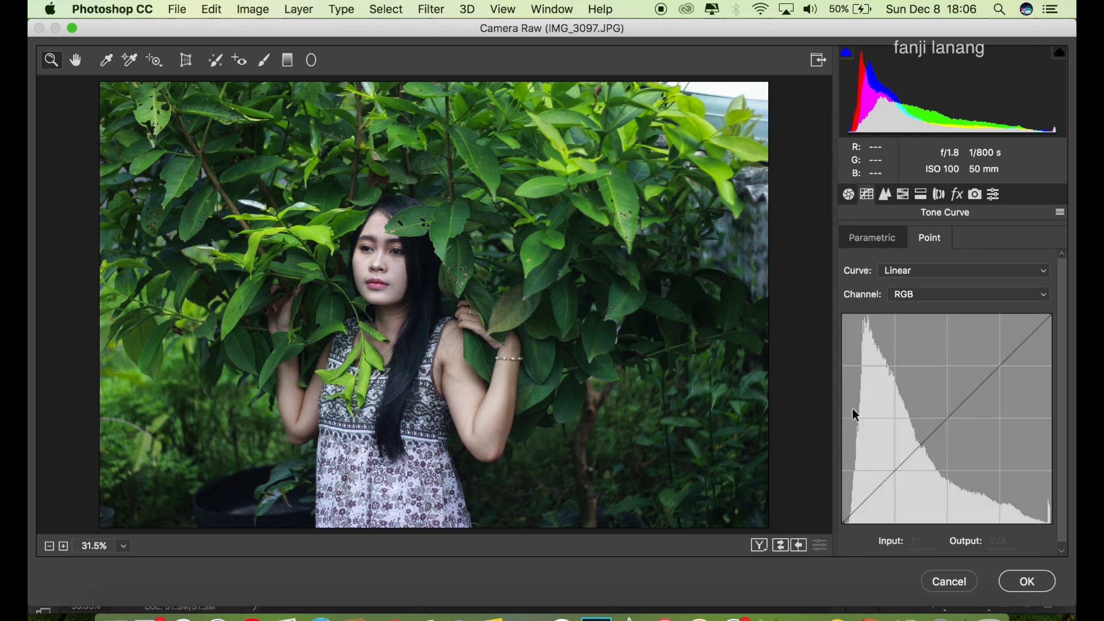
click(849, 528)
drag(849, 528, 869, 497)
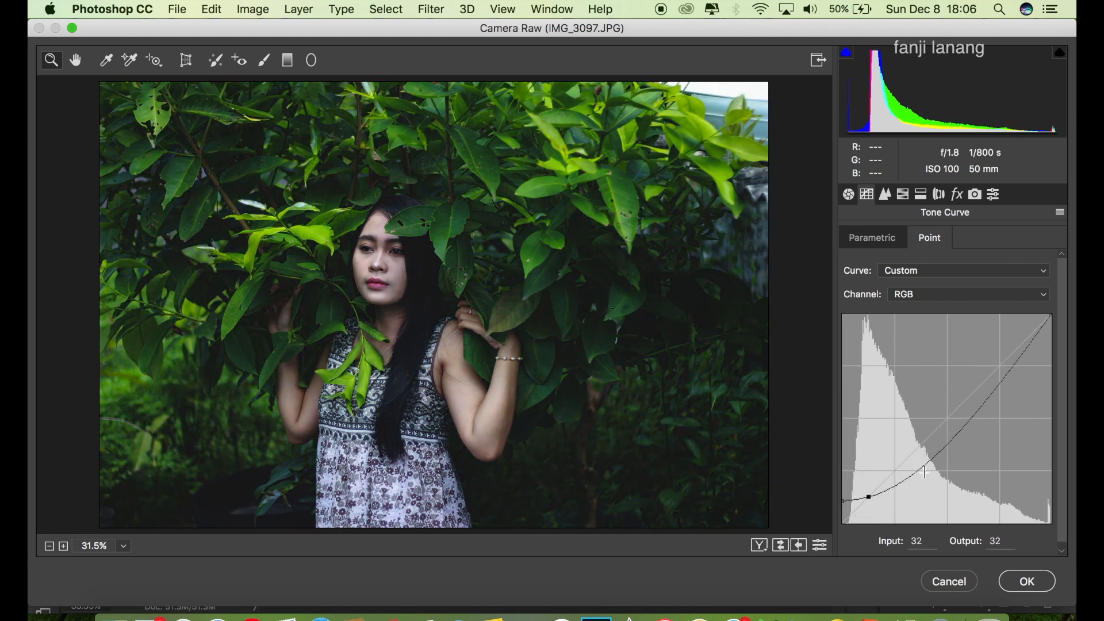
drag(950, 444, 947, 418)
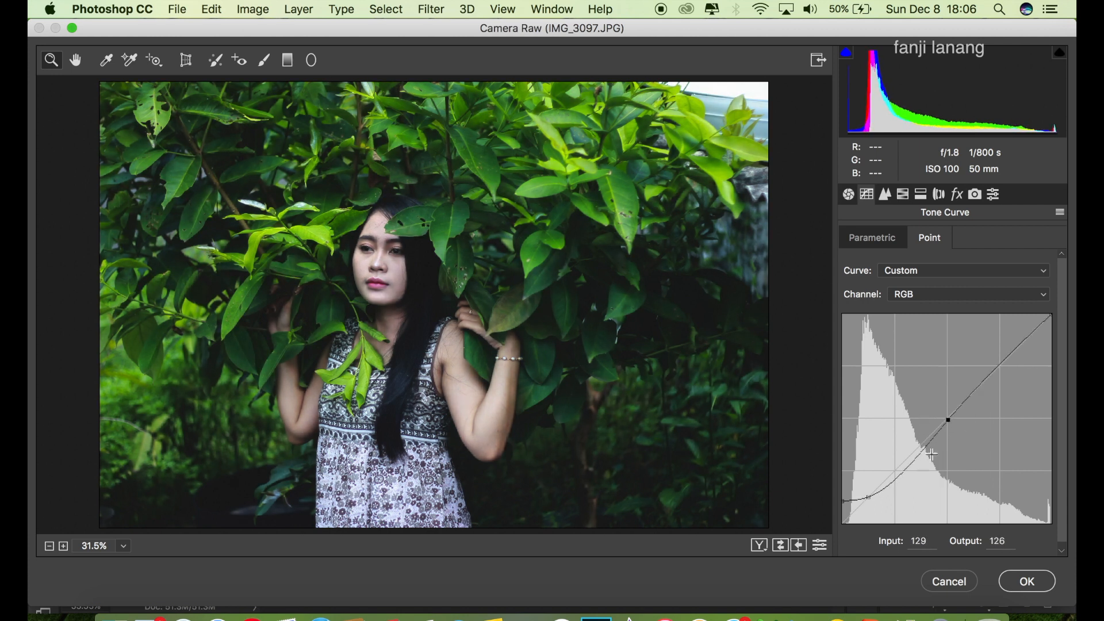
click(898, 478)
drag(900, 482, 896, 472)
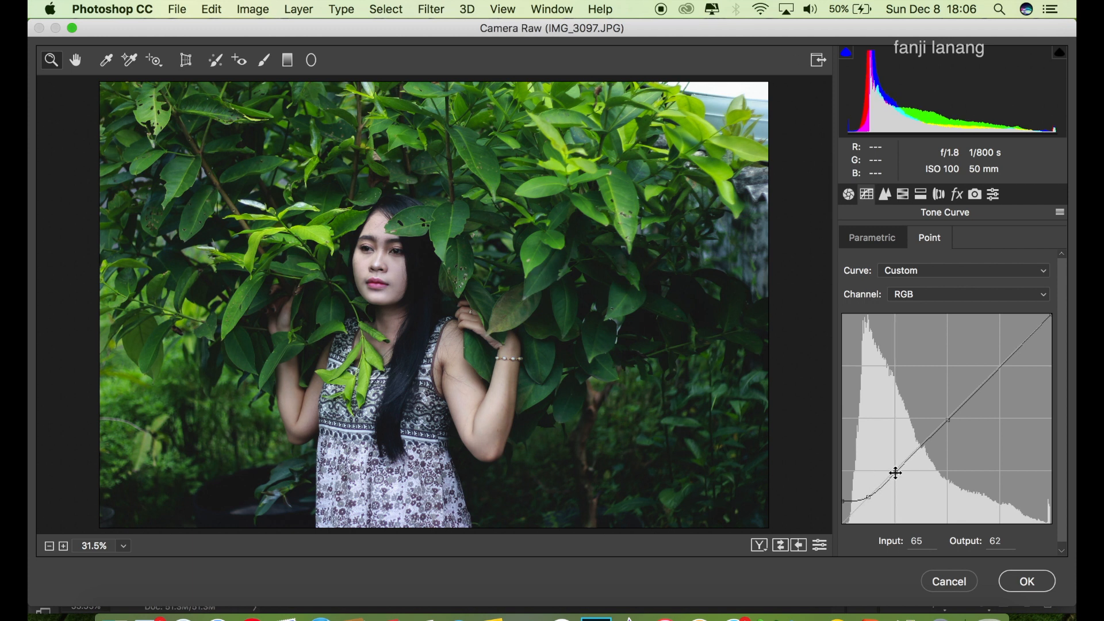
Shift the HSL hues to Oranges -40, Yellows -100, Greens -82 and Aquas +100.
click(889, 195)
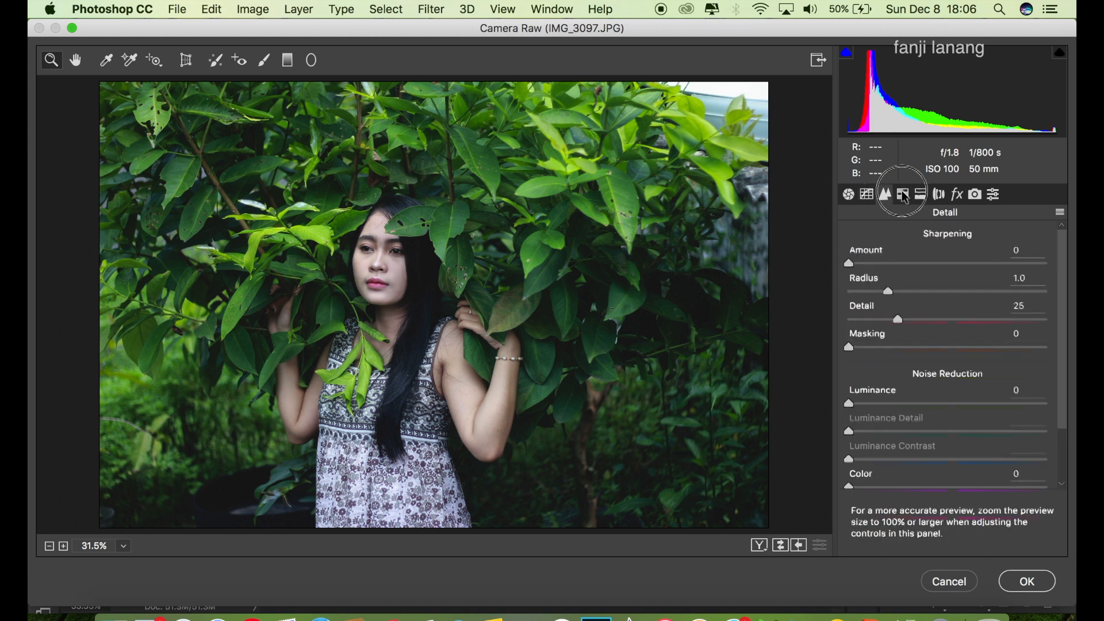
click(903, 194)
click(865, 270)
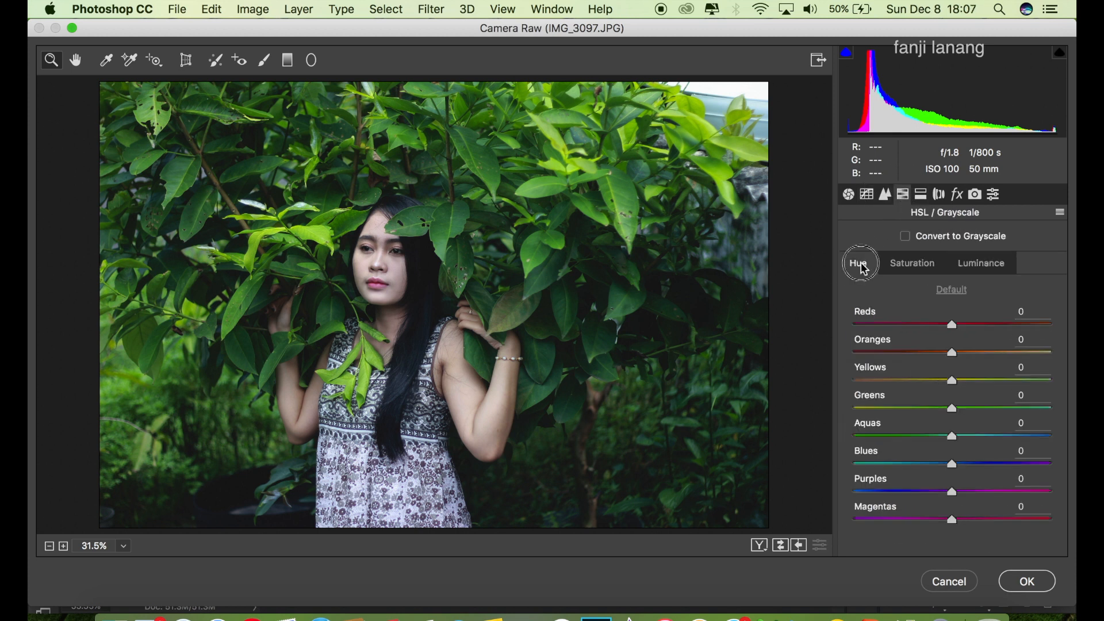
click(915, 353)
drag(915, 358, 875, 419)
drag(966, 441, 1073, 438)
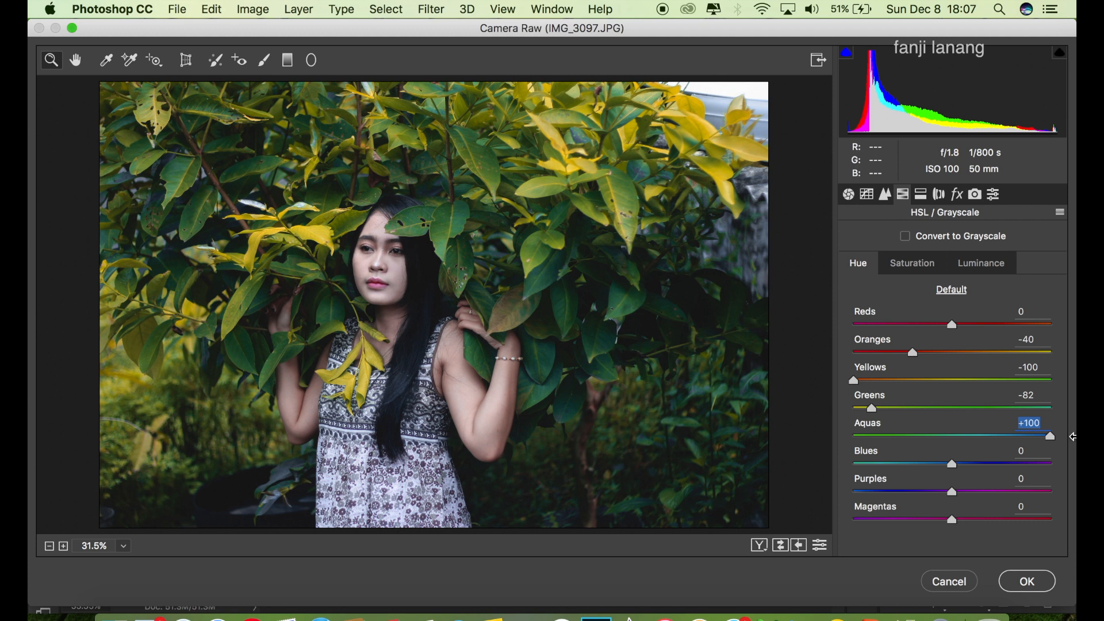
Set the HSL saturation to Oranges -8, Yellows +34, Greens -100 and Aquas -100.
click(914, 263)
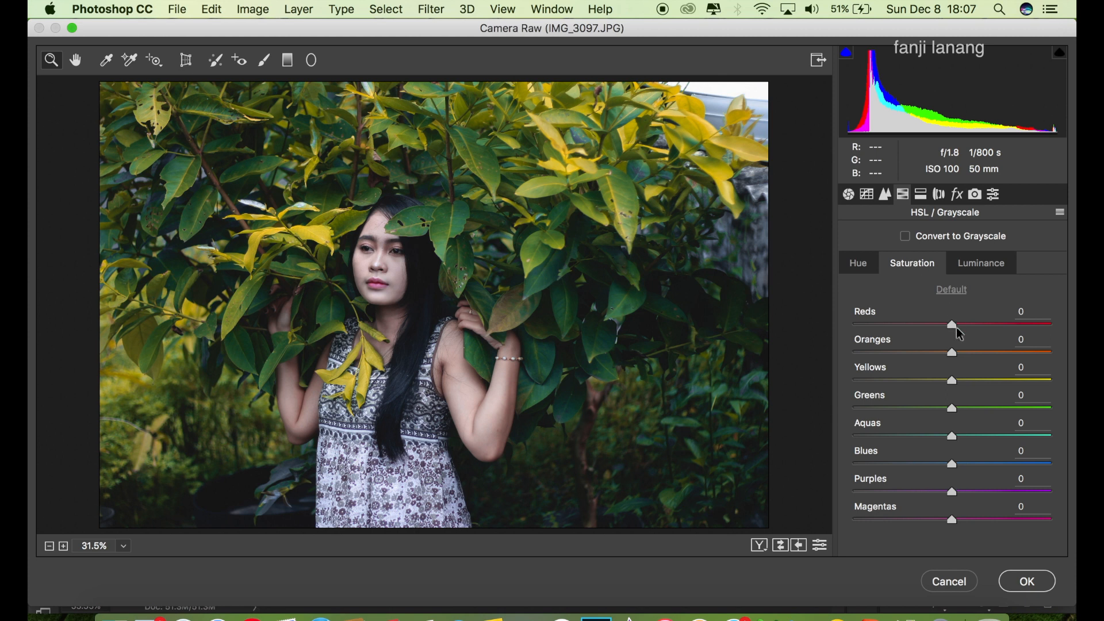
drag(952, 352, 914, 360)
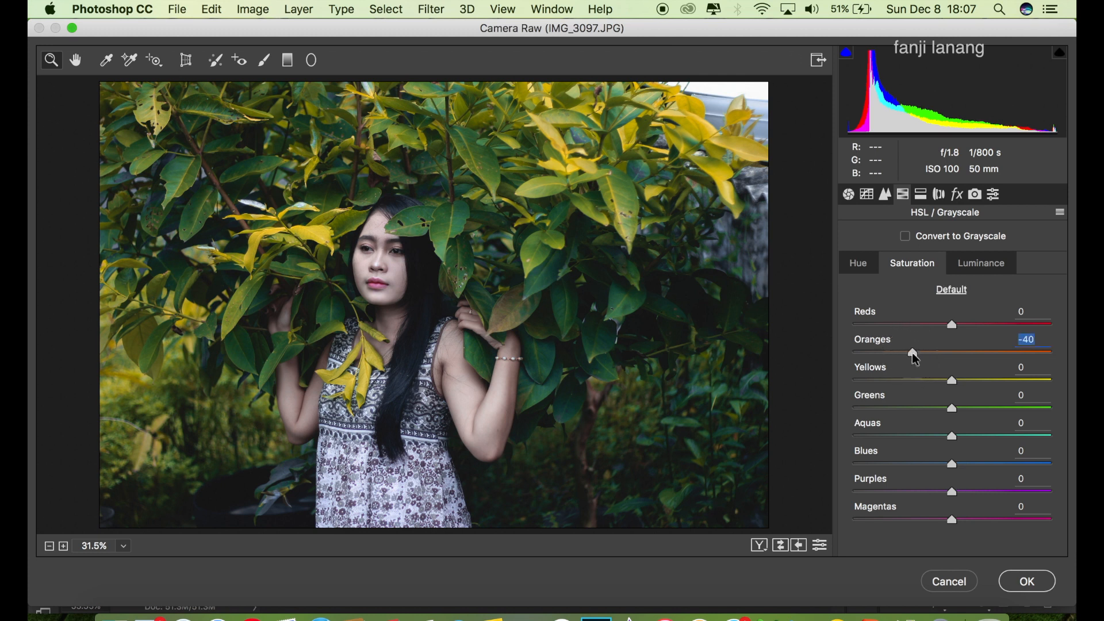
drag(893, 382, 847, 390)
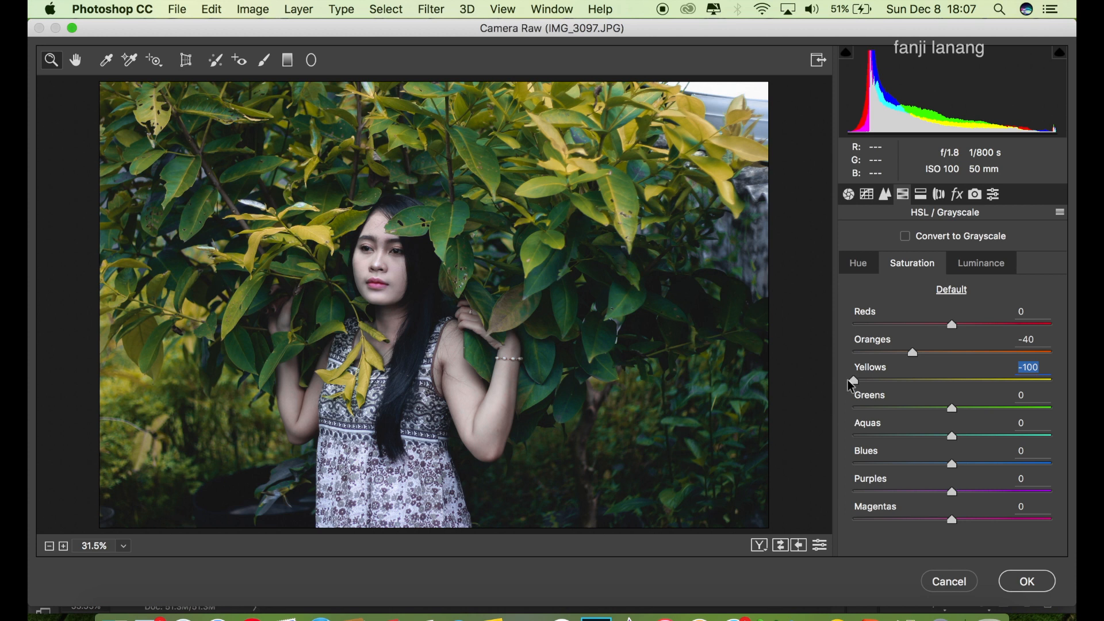
drag(950, 356, 832, 413)
drag(920, 436, 840, 446)
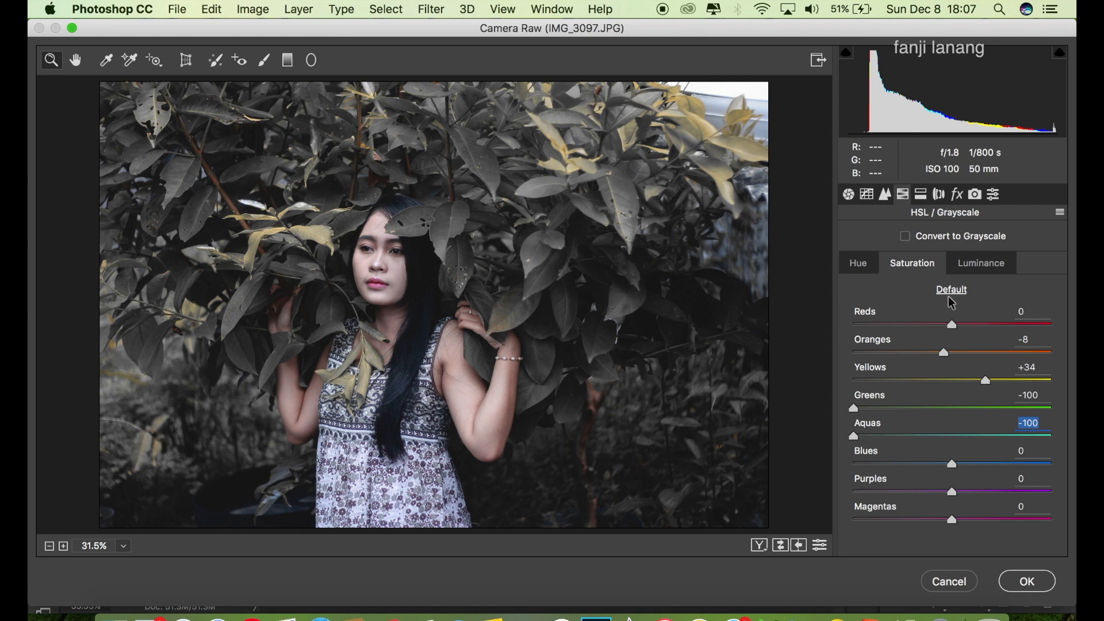
Set the HSL luminance to Oranges +10, Yellows -2, Greens -75 and Aquas -100.
click(984, 265)
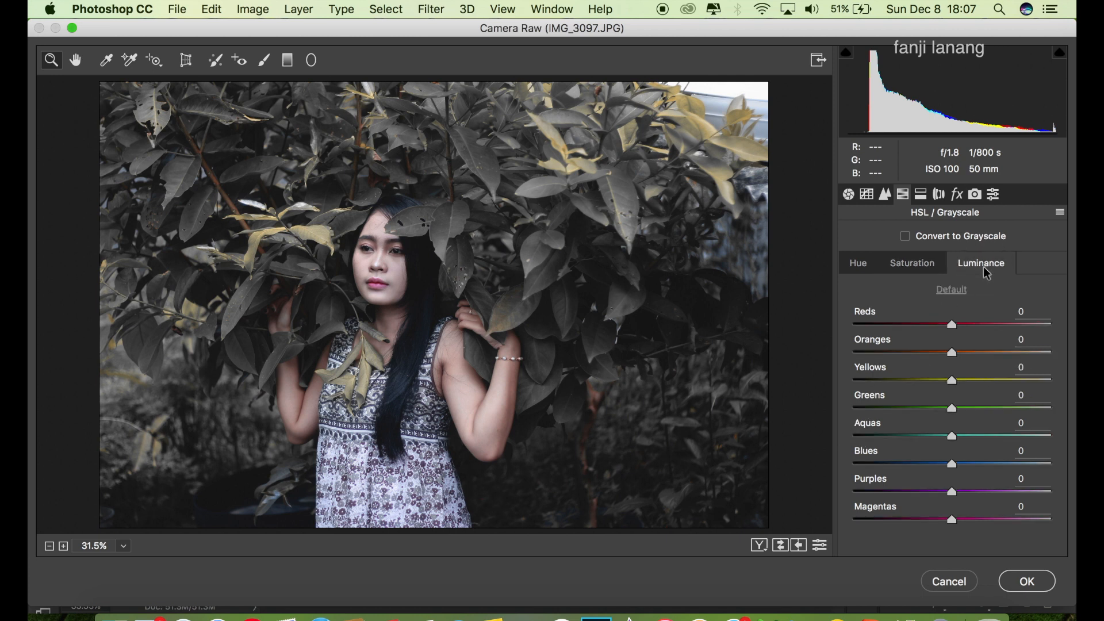
drag(958, 353, 826, 446)
drag(953, 465, 955, 469)
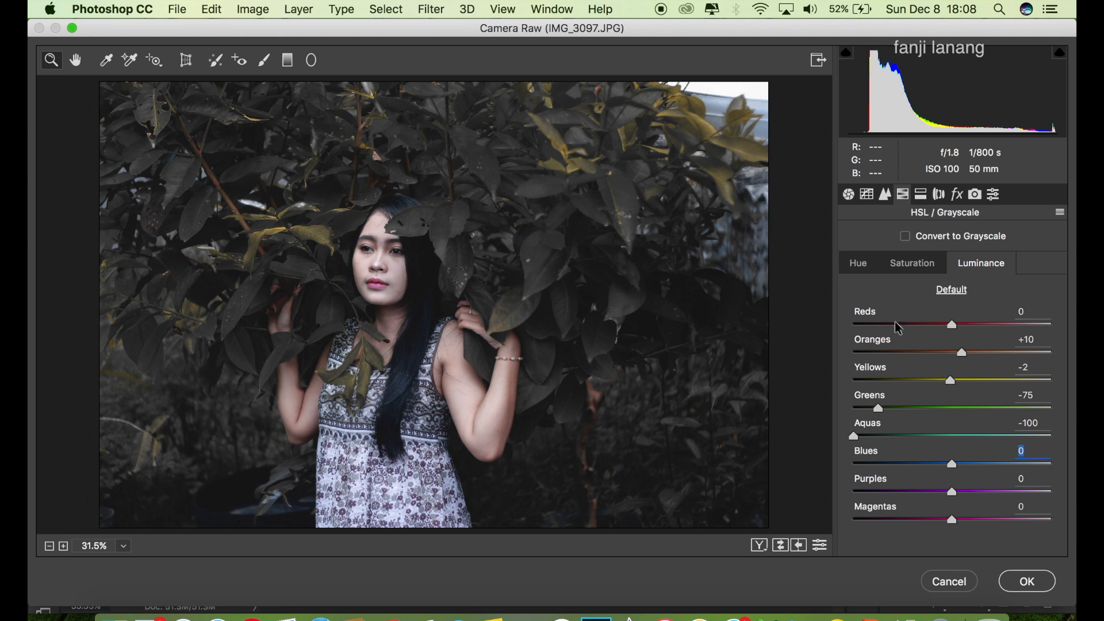
Split-tone the shadows with hue 41 and saturation 7.
click(919, 196)
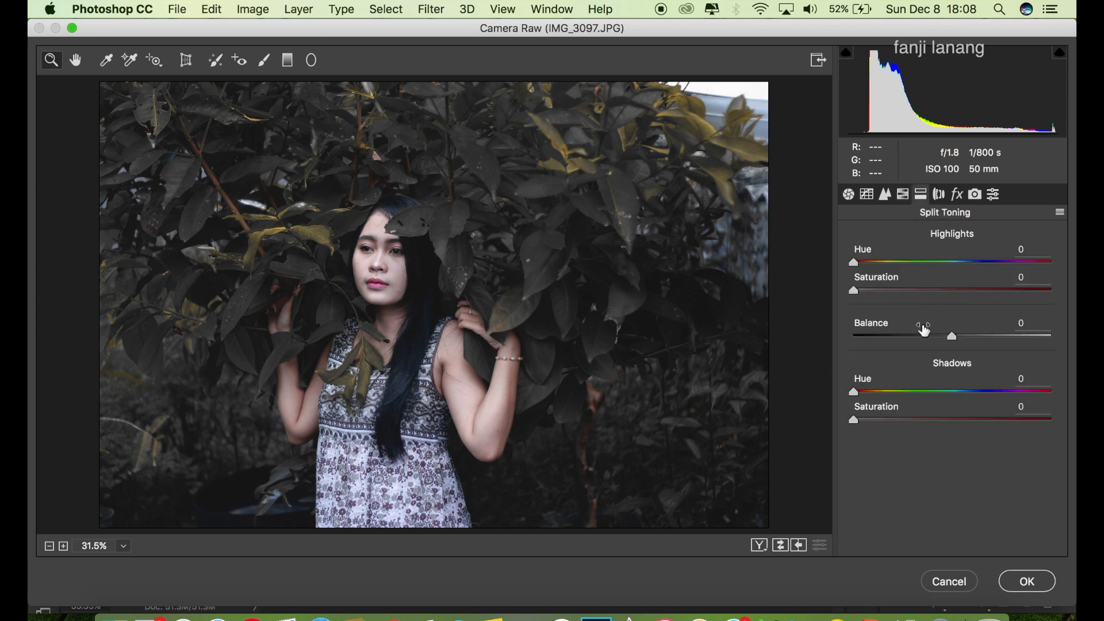
click(879, 391)
drag(881, 395, 872, 433)
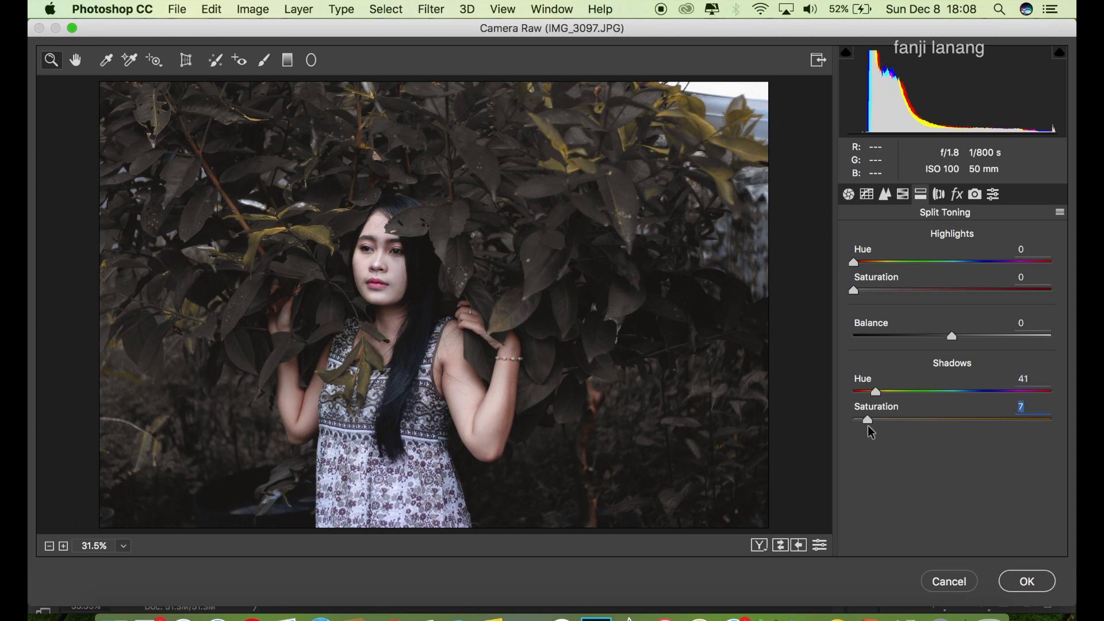
Darken the photo's edges with a lens vignette of amount -80 and midpoint 0.
click(944, 198)
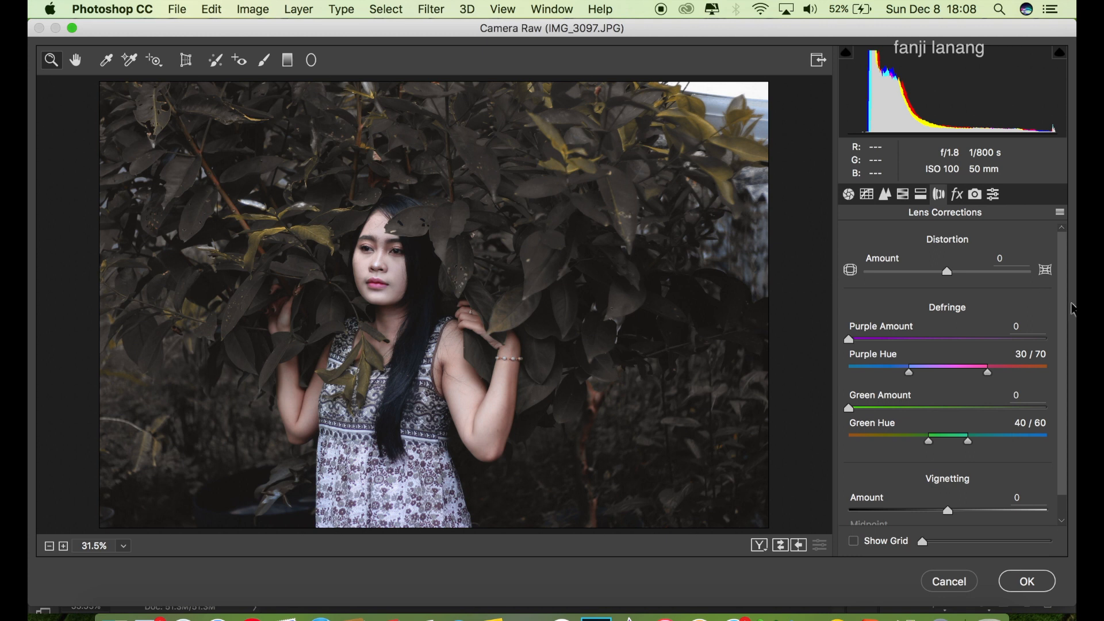
scroll(1064, 403, down, 2)
drag(948, 485, 871, 498)
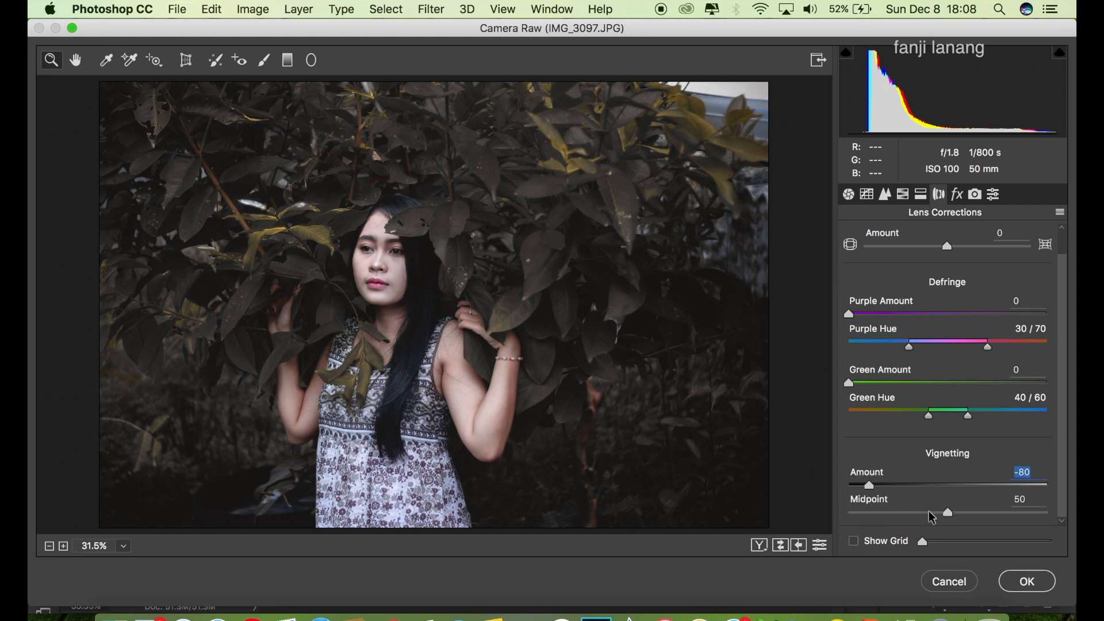
drag(932, 517, 735, 518)
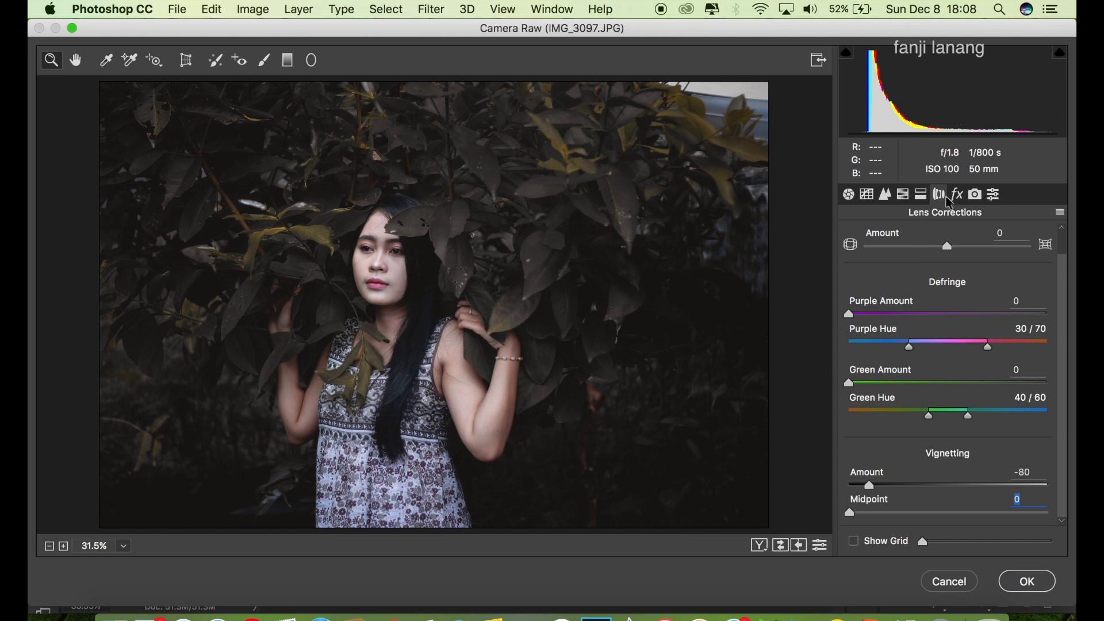
Calibrate Red Primary hue to +60 and saturation -15, Green hue -25, Blue hue -45 and saturation -5, and apply the filter.
click(955, 197)
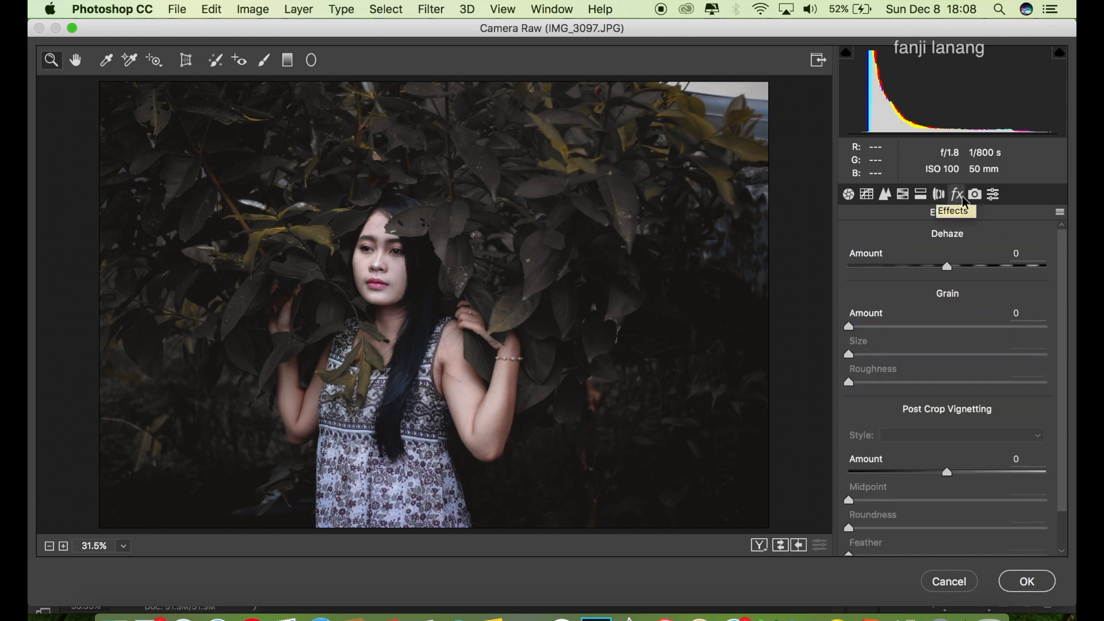
click(994, 195)
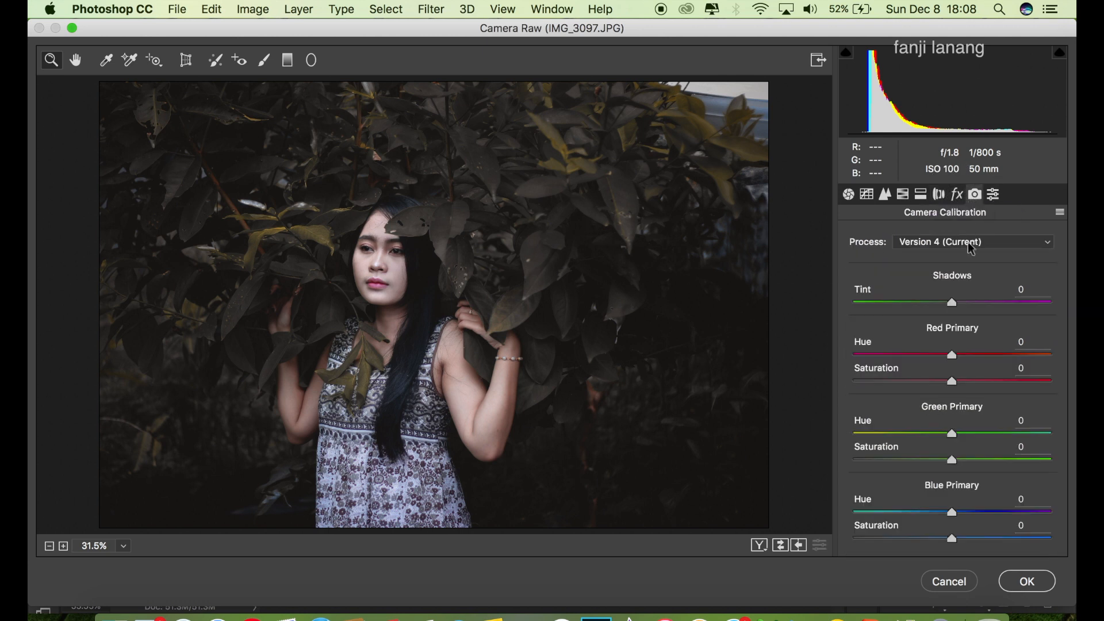
drag(987, 358, 1014, 369)
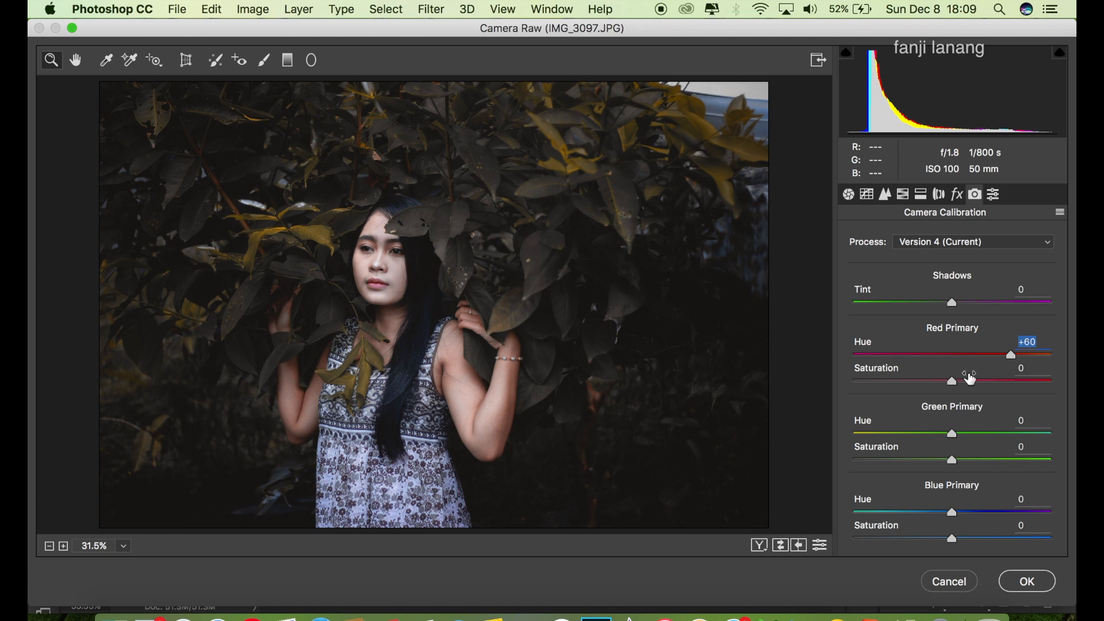
click(939, 381)
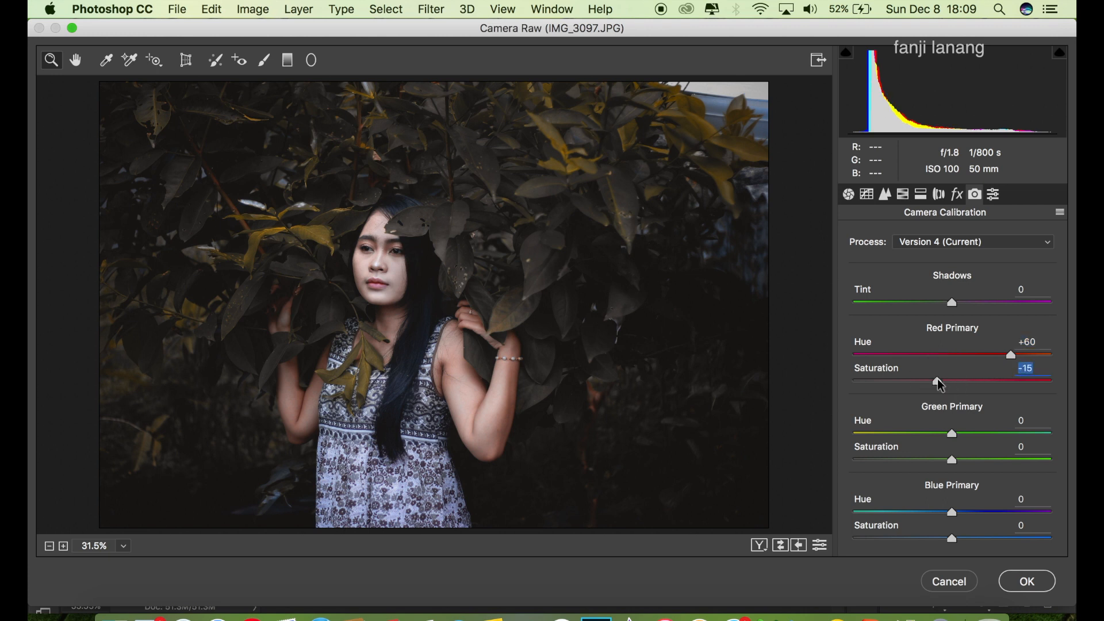
drag(940, 434, 928, 448)
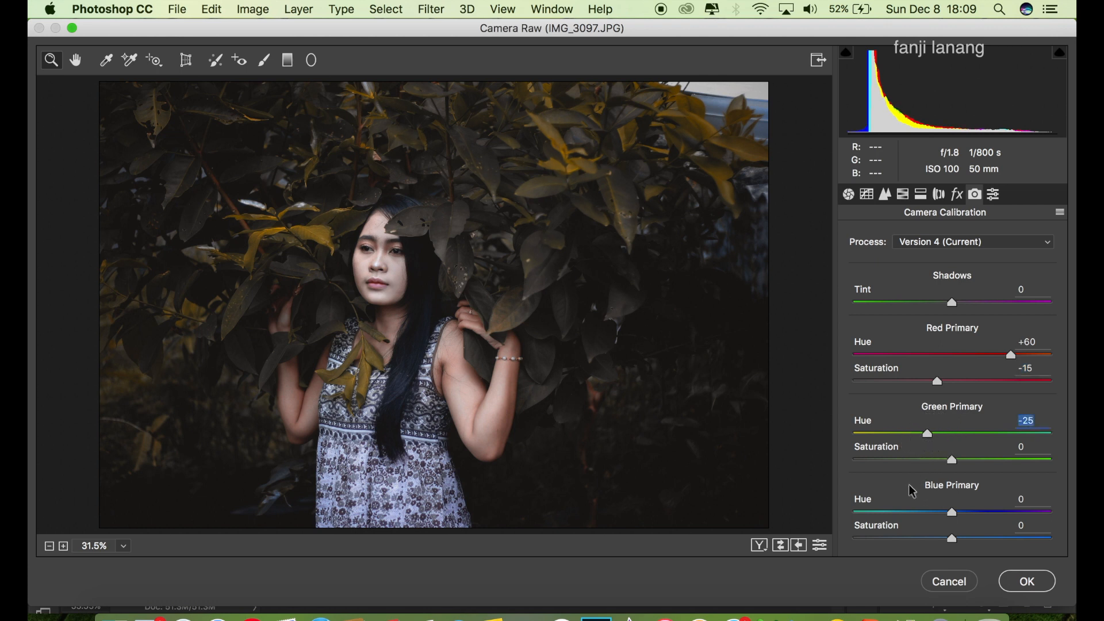
drag(909, 512, 908, 517)
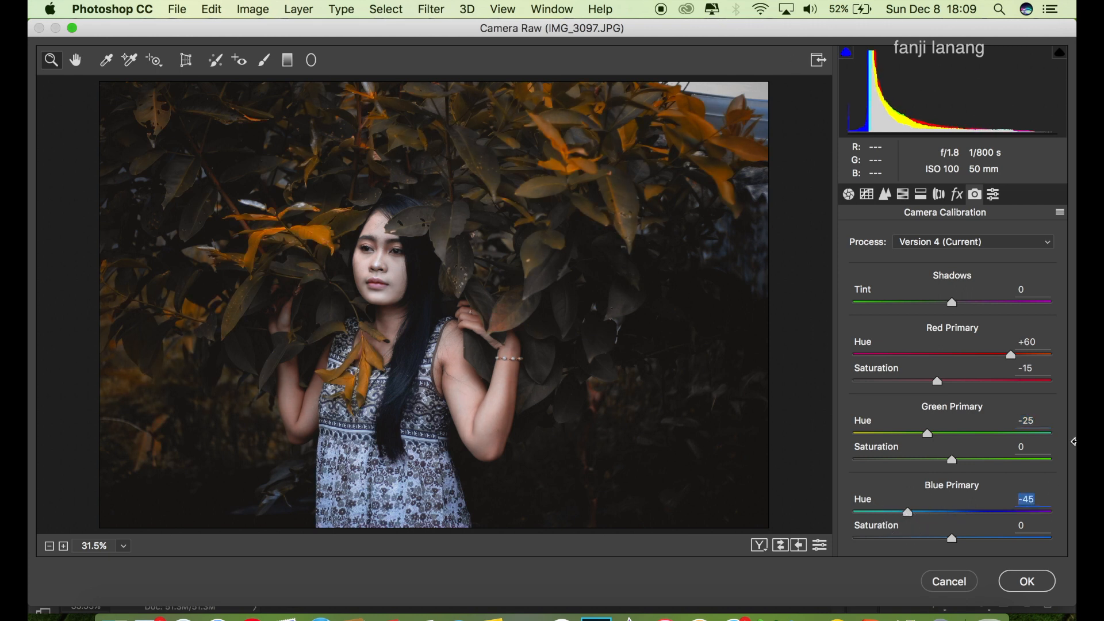
drag(954, 543, 947, 544)
click(760, 545)
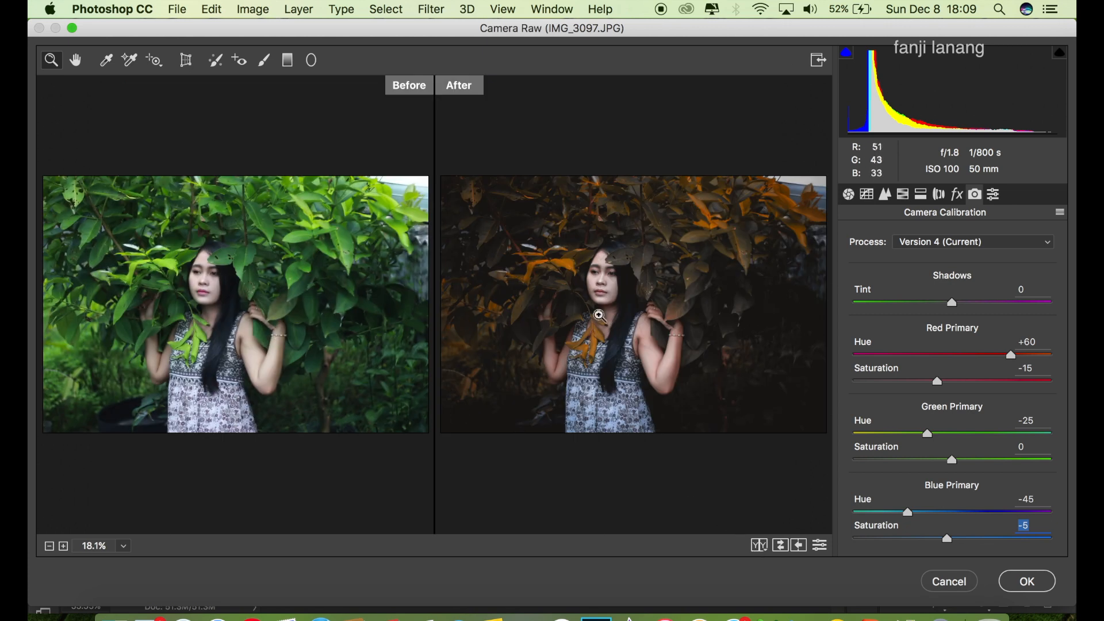
click(1026, 582)
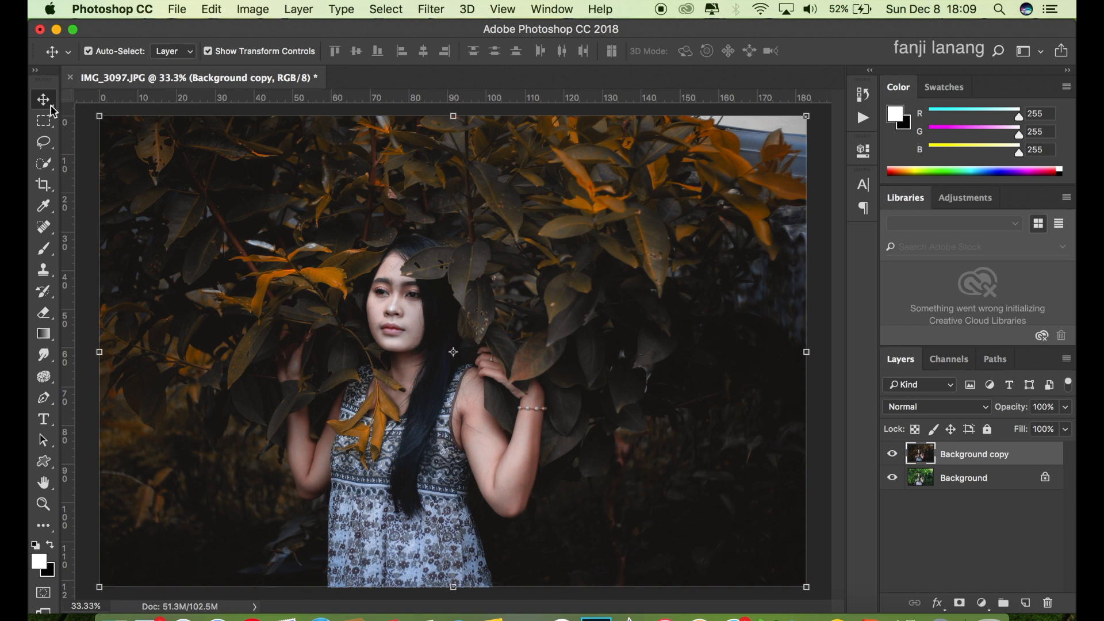
Crop the photo slightly tighter around its centre at the original ratio, trimming all four edges to reduce the bright area in the upper-right corner.
click(46, 185)
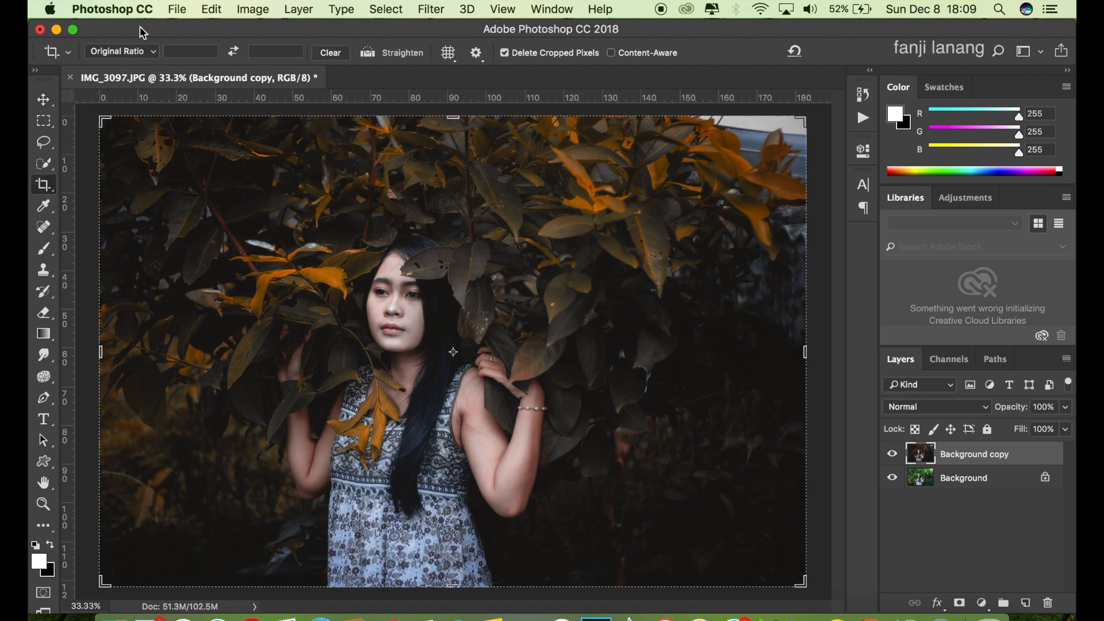
click(138, 52)
click(138, 55)
click(800, 120)
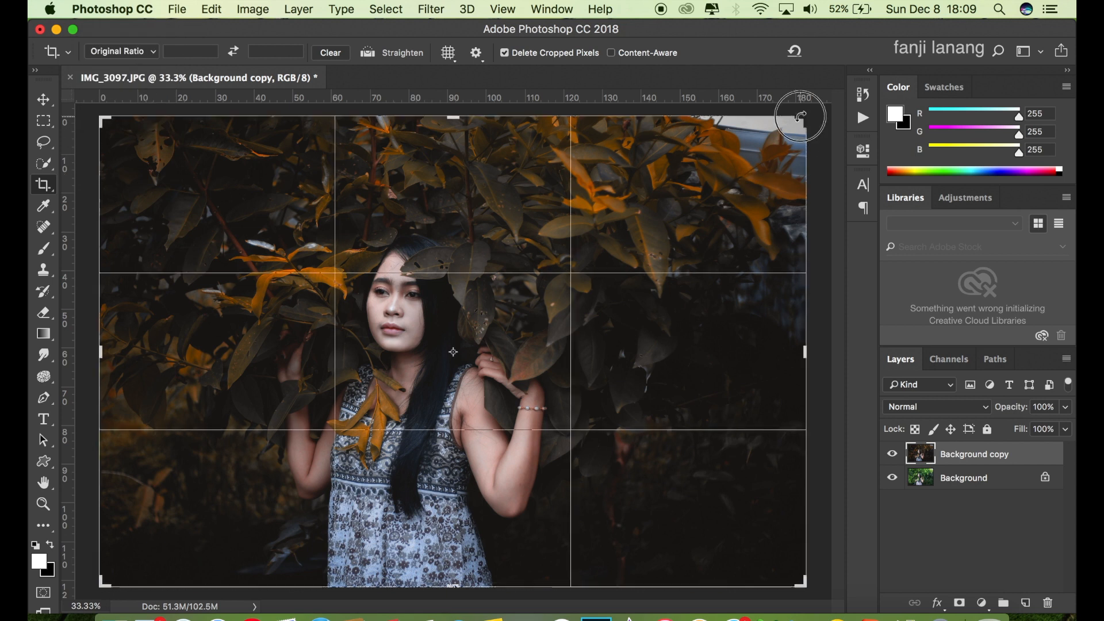
drag(798, 121, 787, 137)
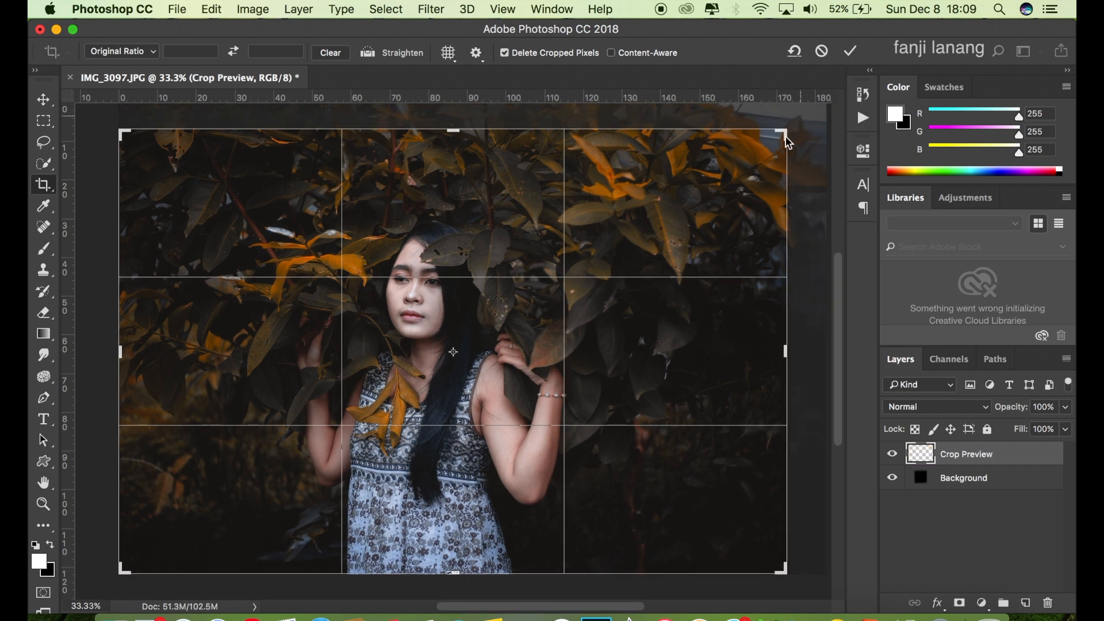
click(852, 53)
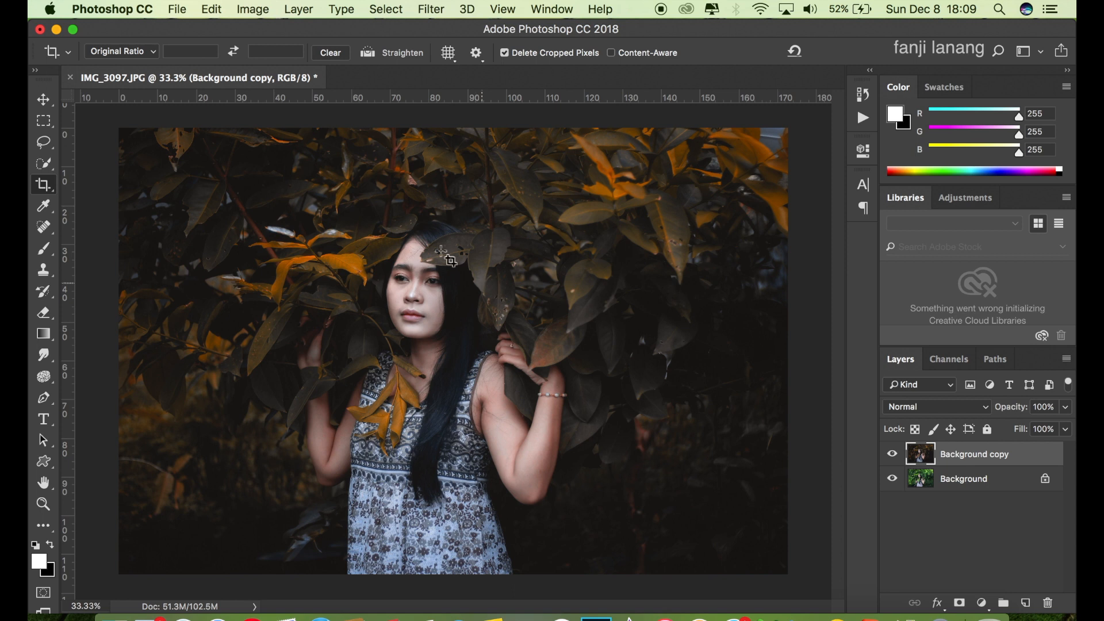
click(43, 100)
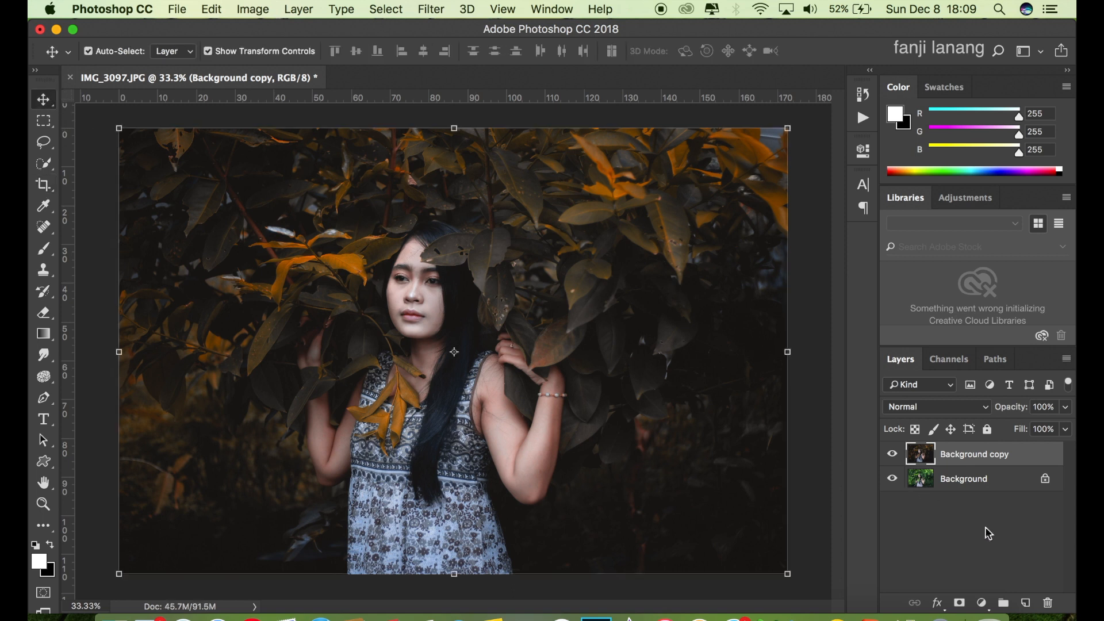
Stamp the white signature brush at 500 px on a new layer in the photo's lower-right corner.
click(1026, 601)
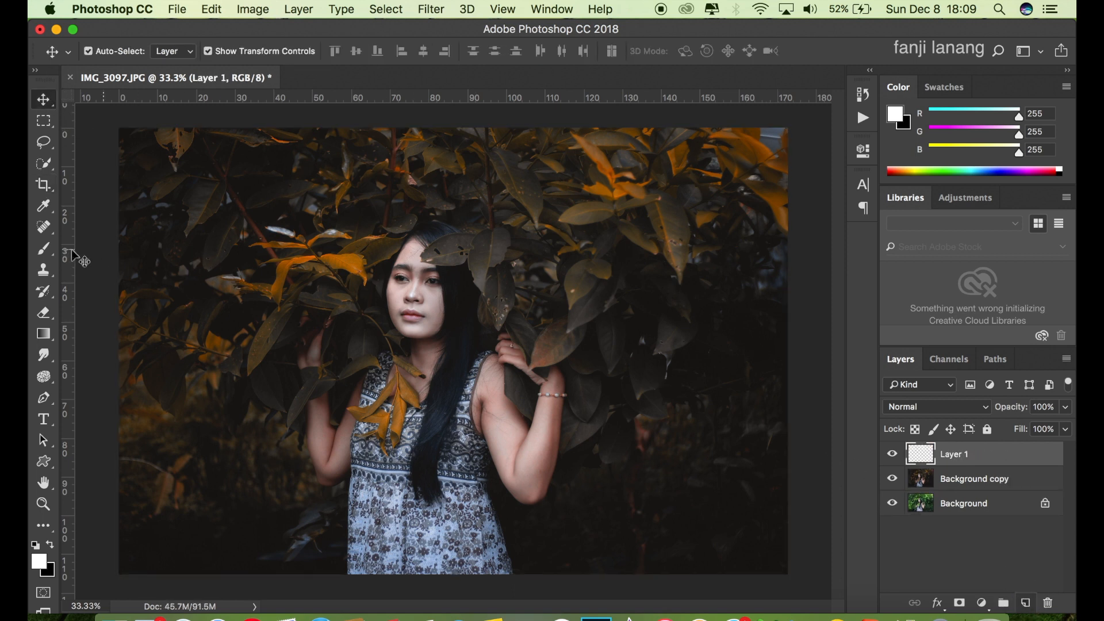
click(45, 249)
click(115, 53)
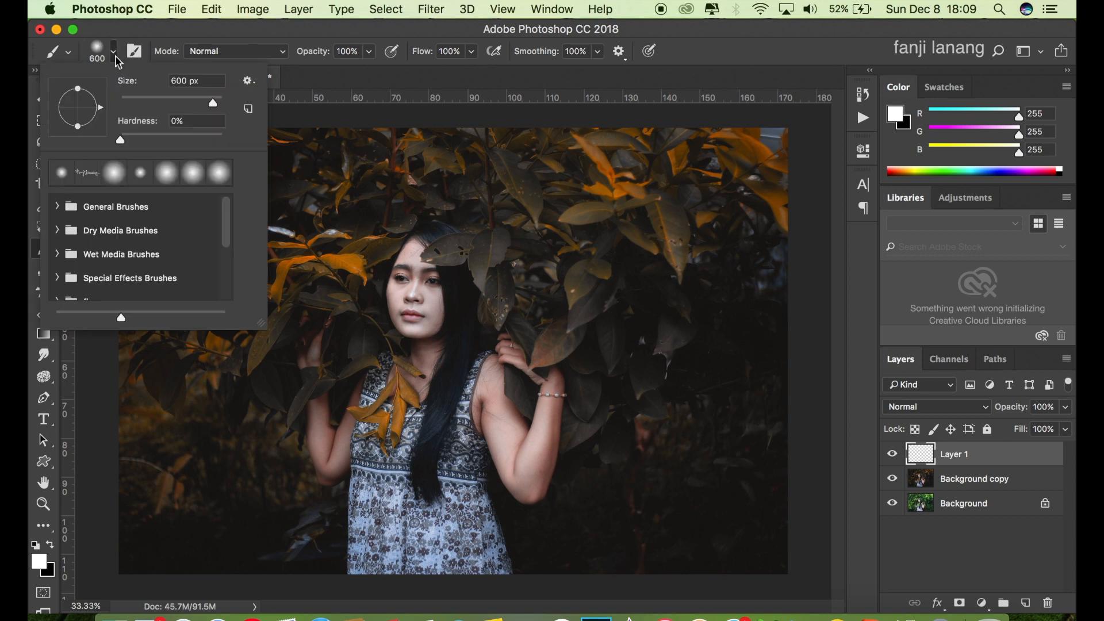
click(94, 179)
key(Return)
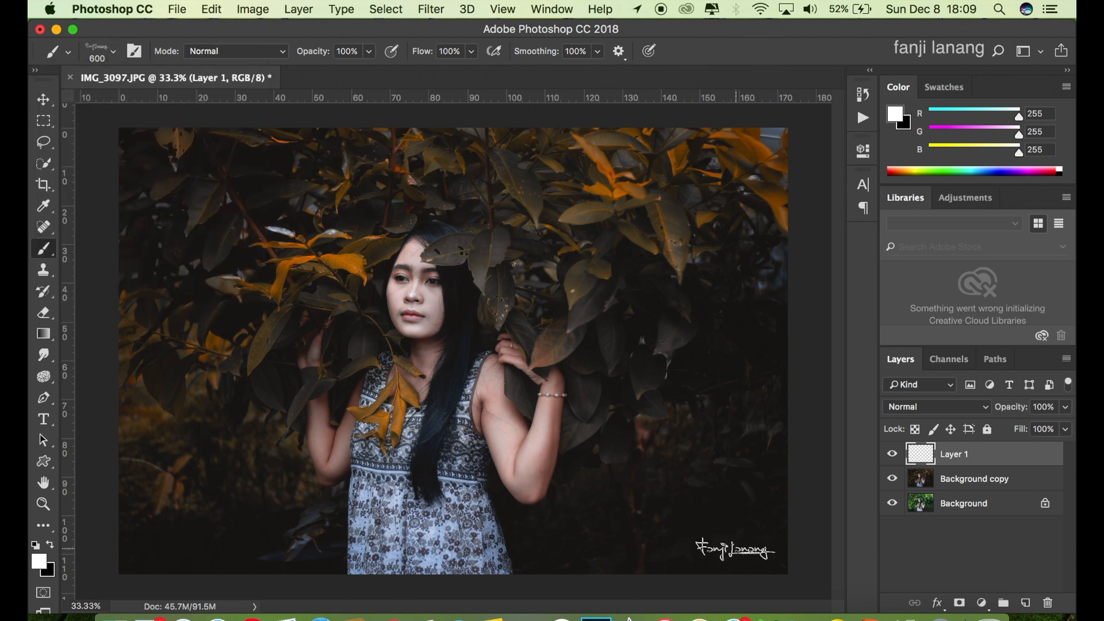
click(734, 549)
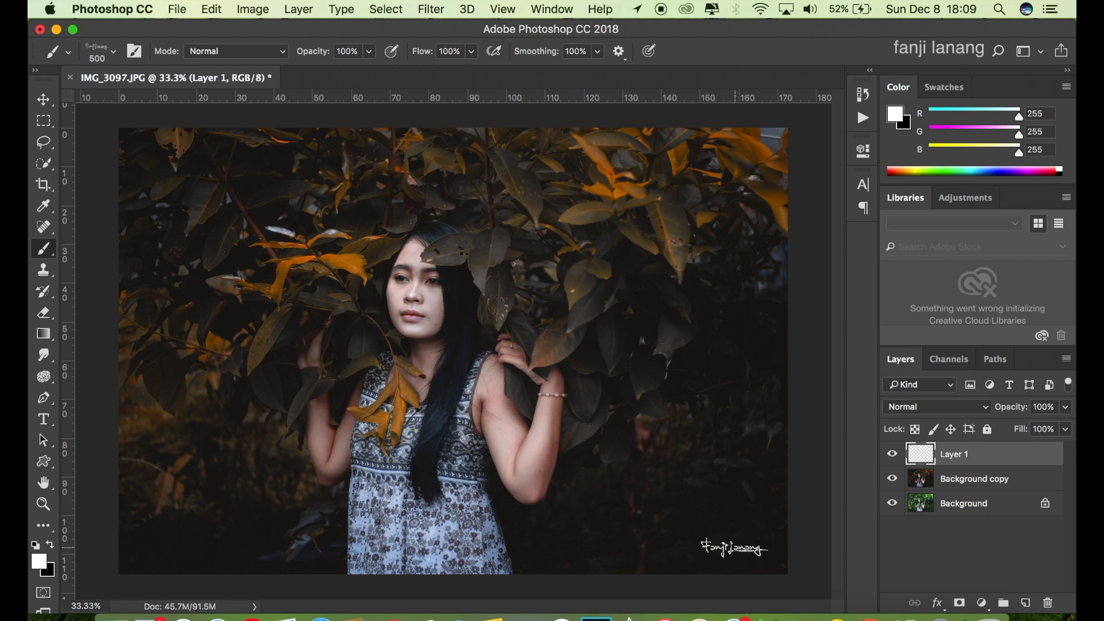